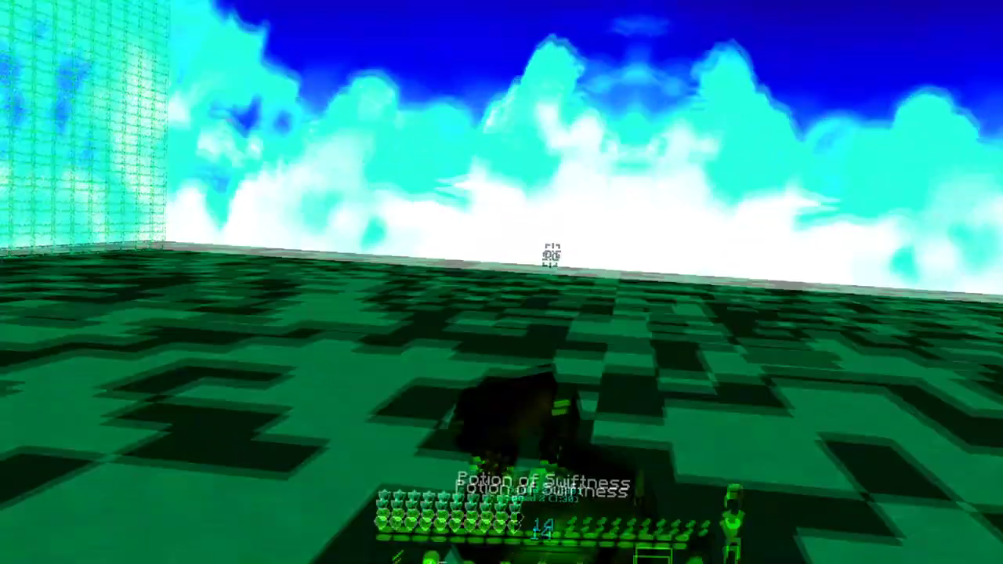
{"action": "key", "text": "F5"}
{"action": "key", "text": "F5"}
{"action": "scroll", "coordinate": [501, 282], "scroll_direction": "down", "scroll_amount": 1}
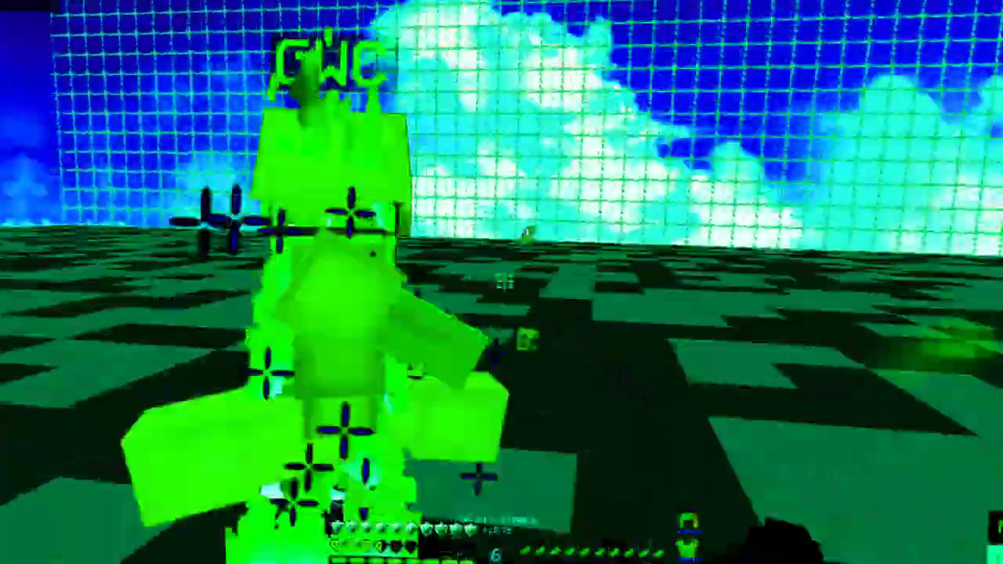
{"action": "scroll", "coordinate": [501, 282], "scroll_direction": "down", "scroll_amount": 1}
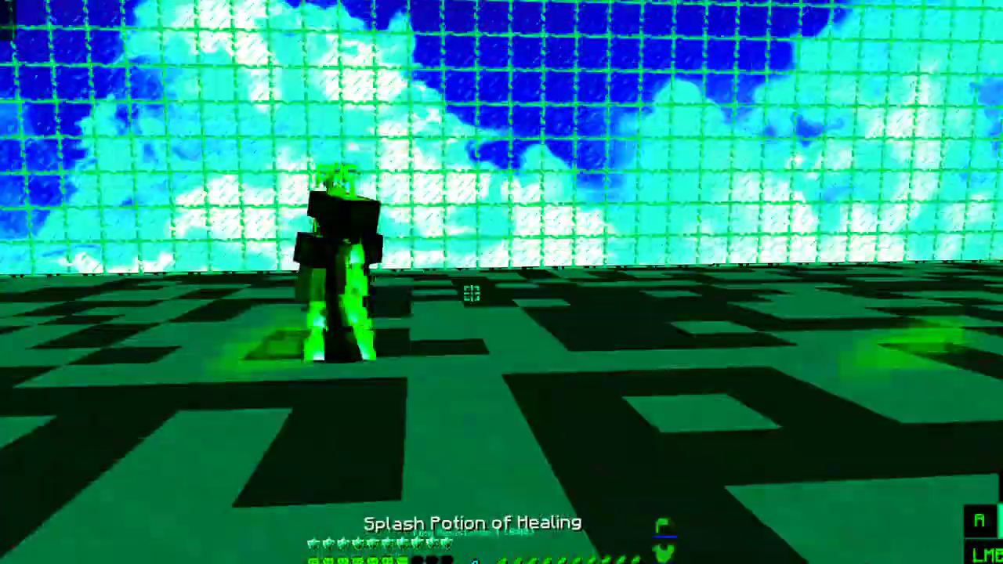
{"action": "scroll", "coordinate": [501, 282], "scroll_direction": "down", "scroll_amount": 1}
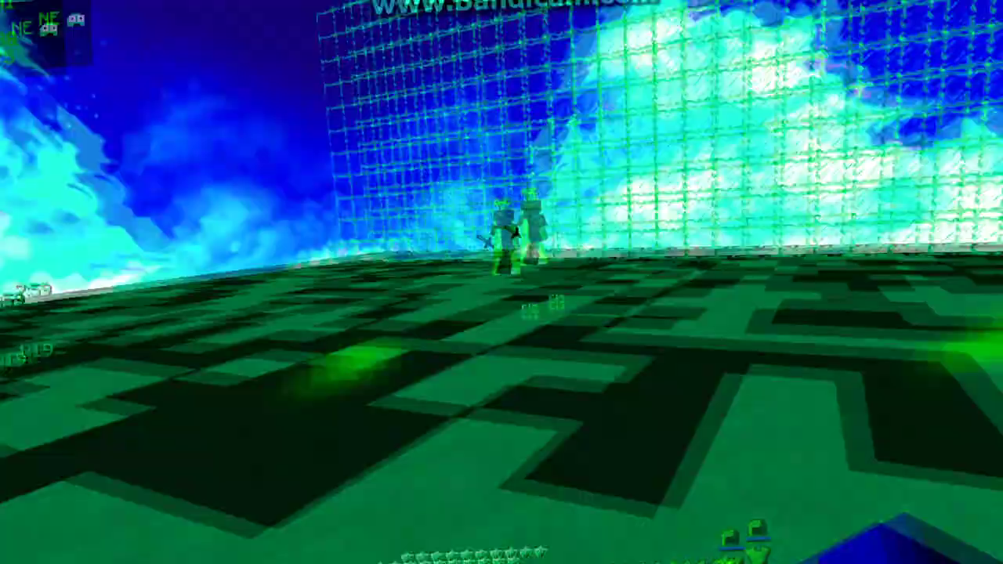
{"action": "key", "text": "e"}
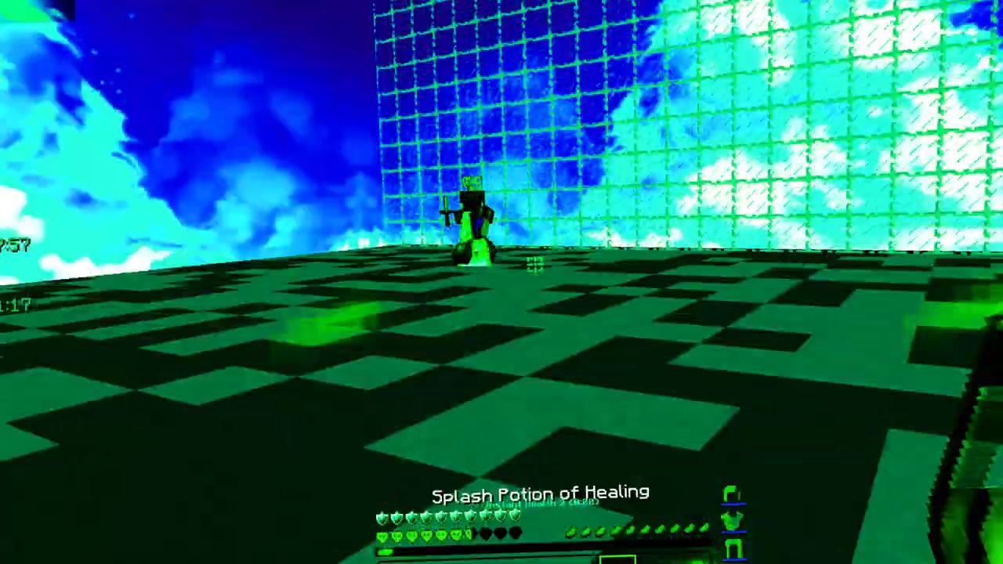